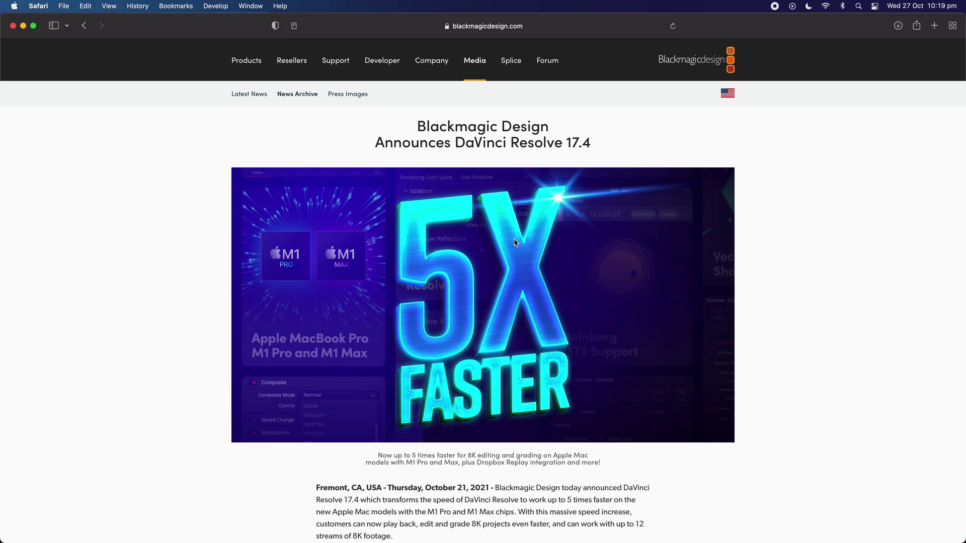
# Scroll to Key Features and highlight the 'Export timeline markers titles as YouTube video or Quicktime chapters' line
pyautogui.scroll(-15, 514, 243)
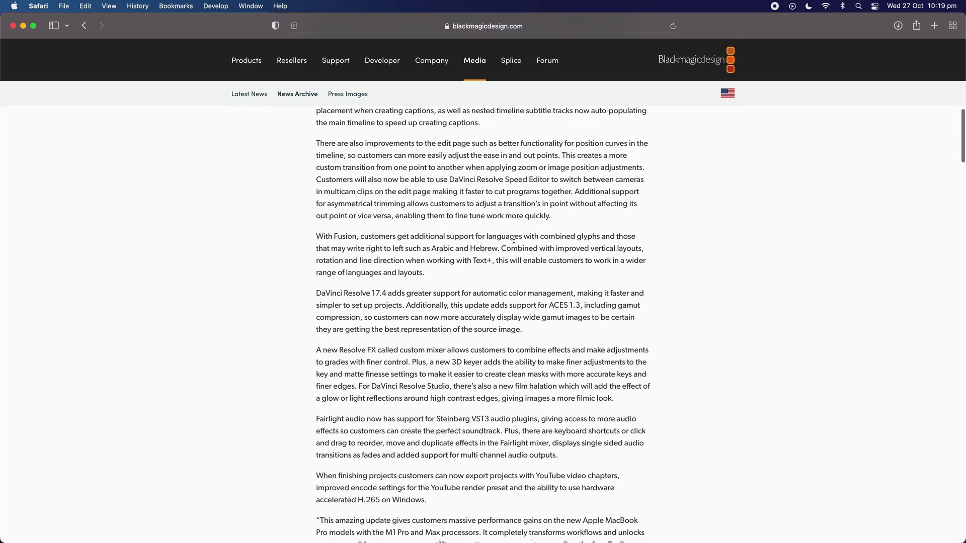
pyautogui.scroll(-15, 513, 240)
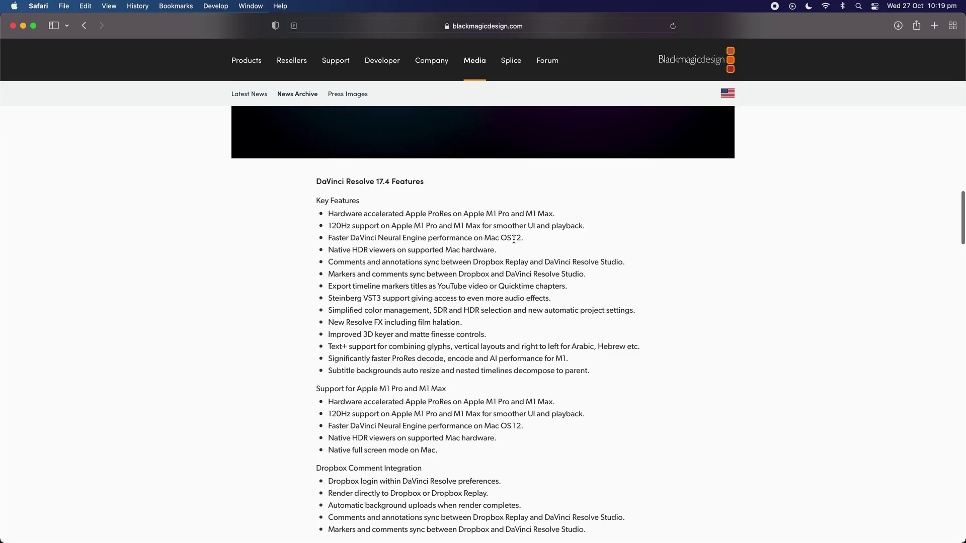
pyautogui.moveTo(586, 288); pyautogui.dragTo(279, 286)
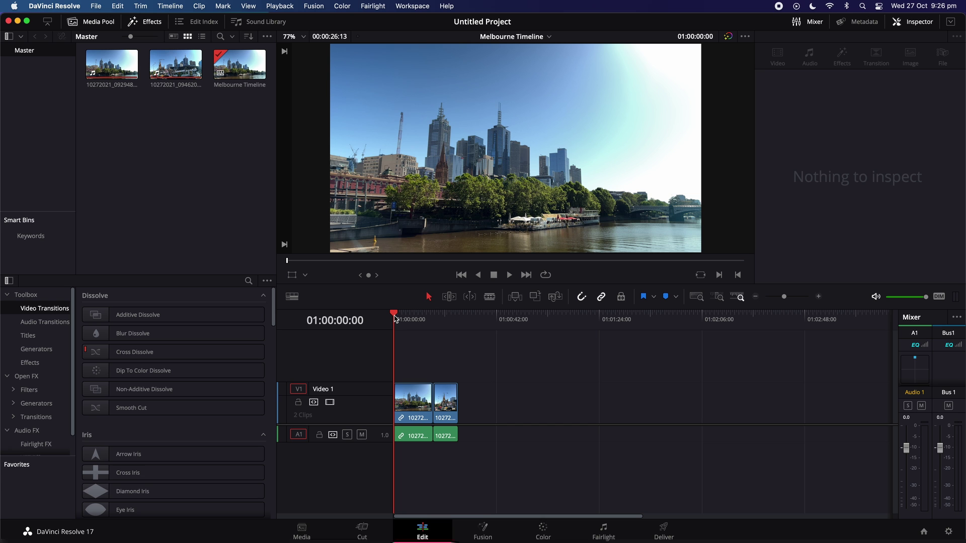
# Add a marker at 01:00:16:05 and name it 'Shot 2'
pyautogui.click(433, 318)
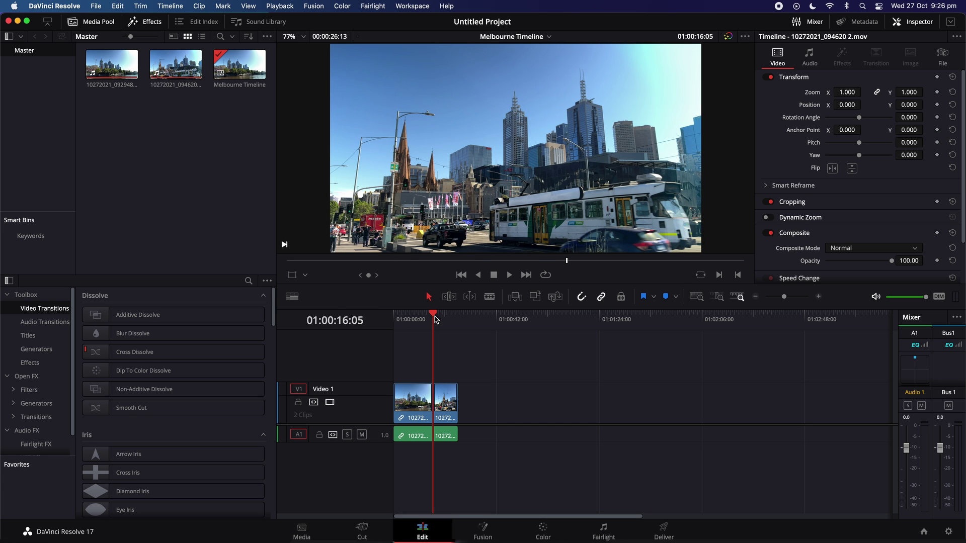
pyautogui.press('m')
pyautogui.moveTo(433, 315)
pyautogui.mouseDown()
pyautogui.moveTo(394, 315)
pyautogui.moveTo(433, 315)
pyautogui.mouseUp()
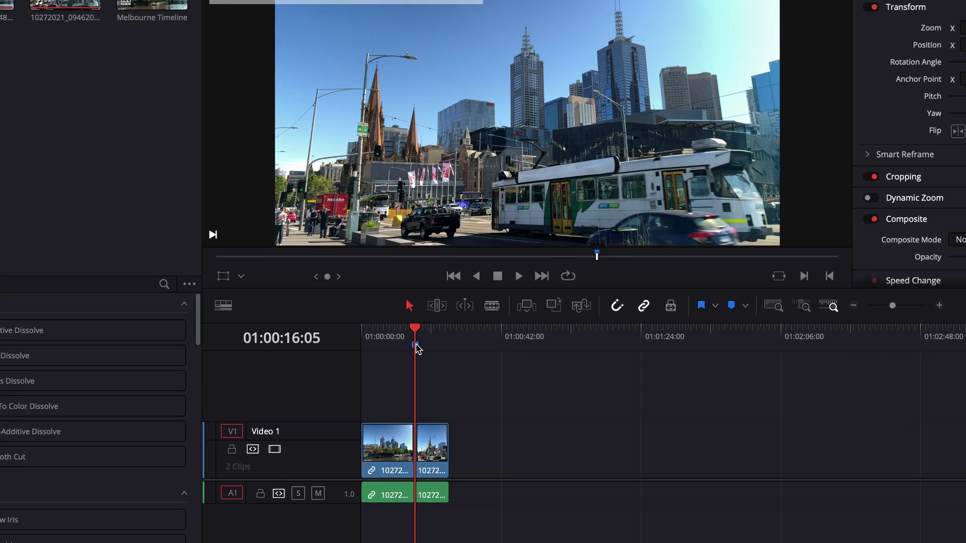
pyautogui.doubleClick(433, 326)
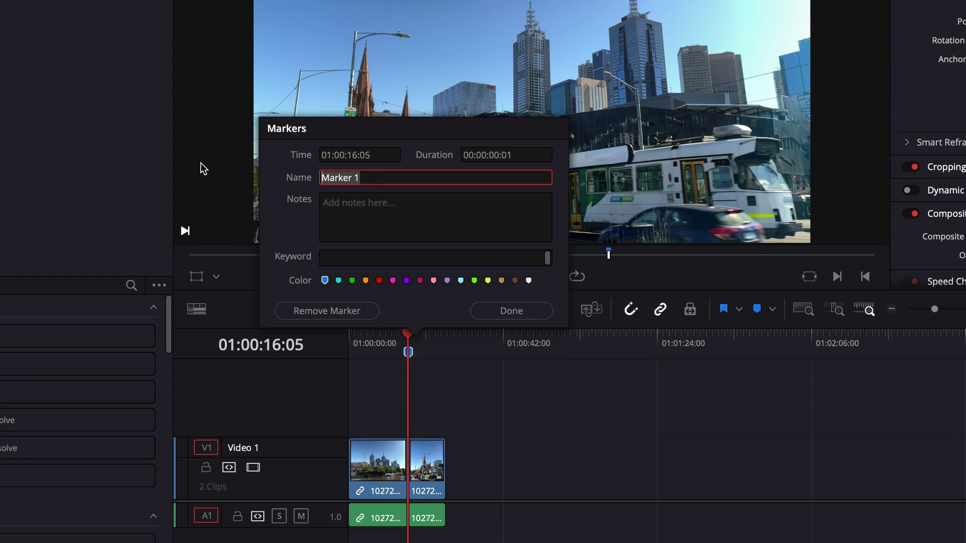
pyautogui.press('BackSpace')
pyautogui.write('Shot 2')
pyautogui.click(511, 311)
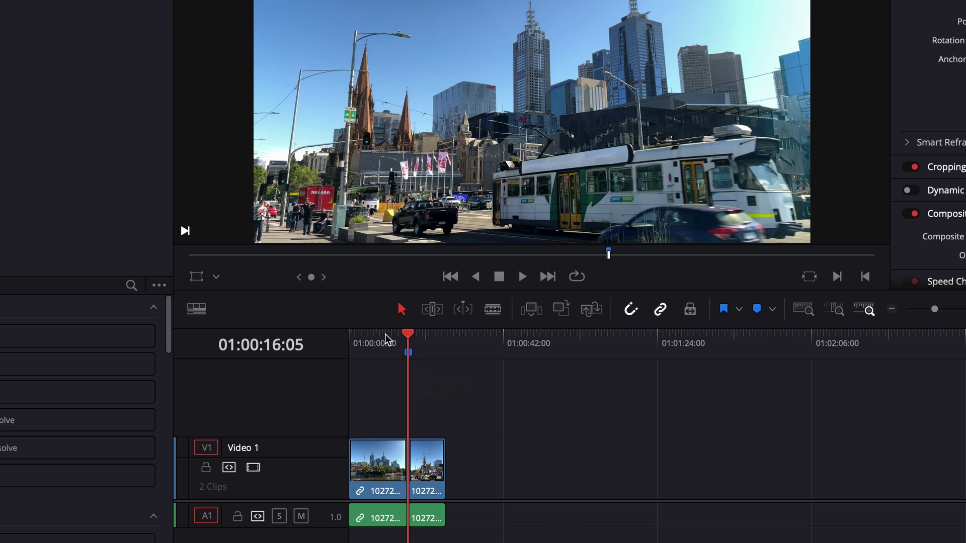
# Add a marker at the timeline start, 01:00:00:00, named 'Intro'
pyautogui.press('Home')
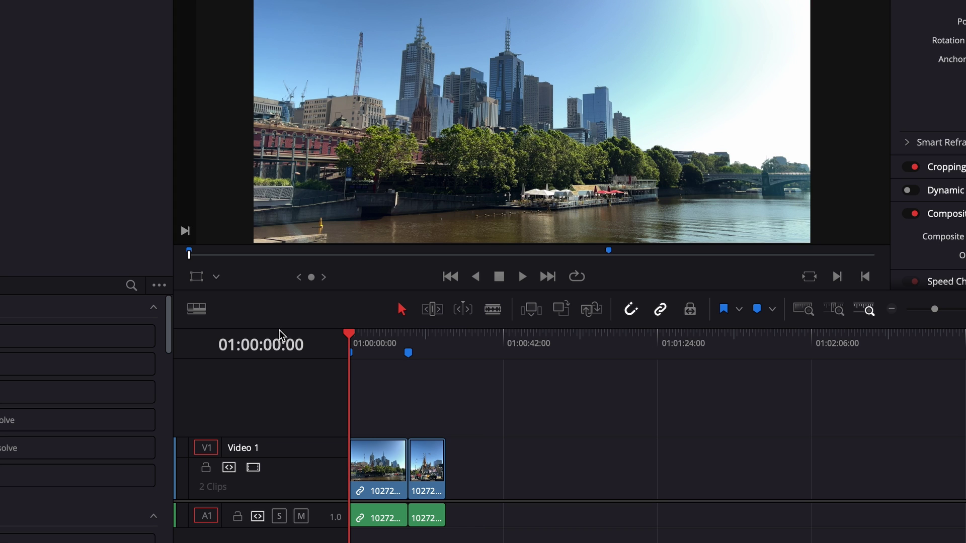
pyautogui.doubleClick(351, 353)
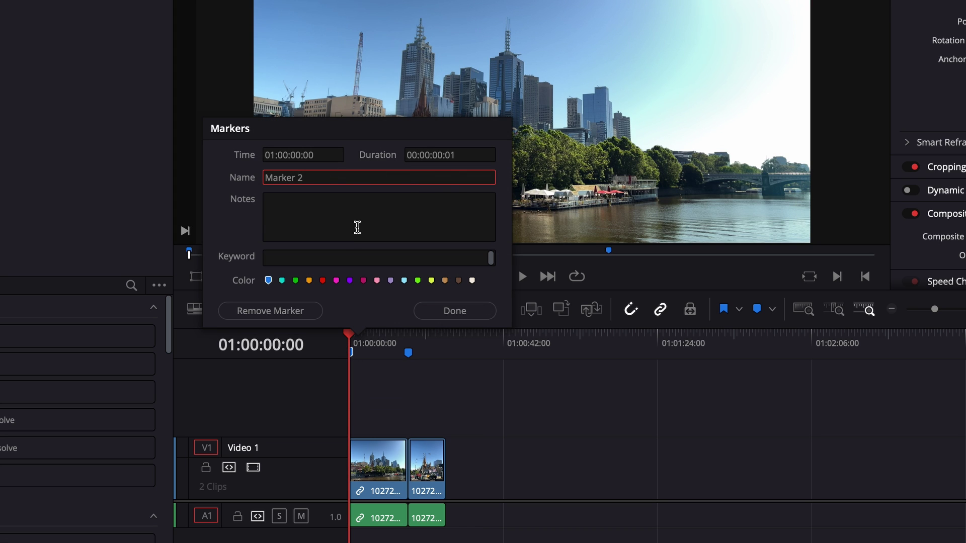
pyautogui.write('Intro')
pyautogui.press('Return')
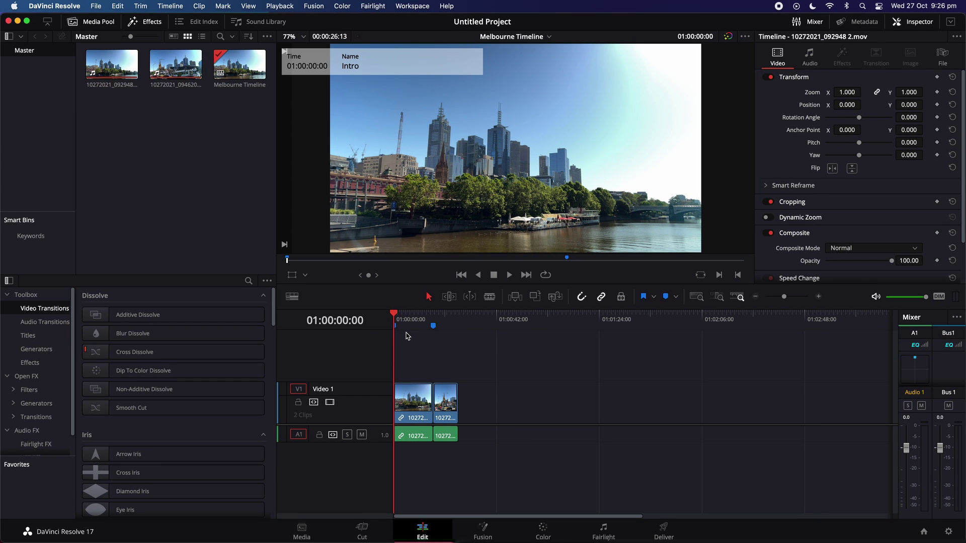
# On the Deliver page, apply the YouTube 1080p preset with Upload directly to YouTube enabled
pyautogui.click(654, 530)
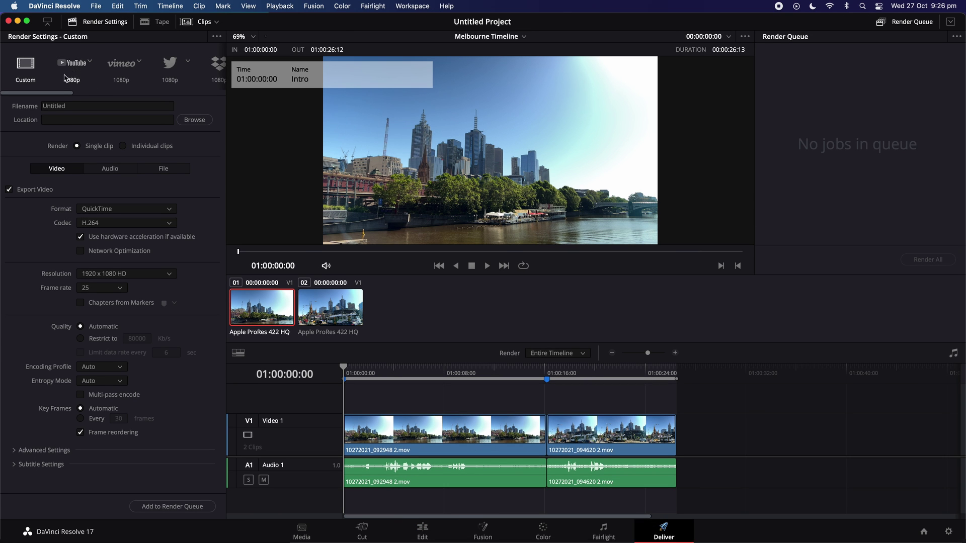
pyautogui.click(82, 65)
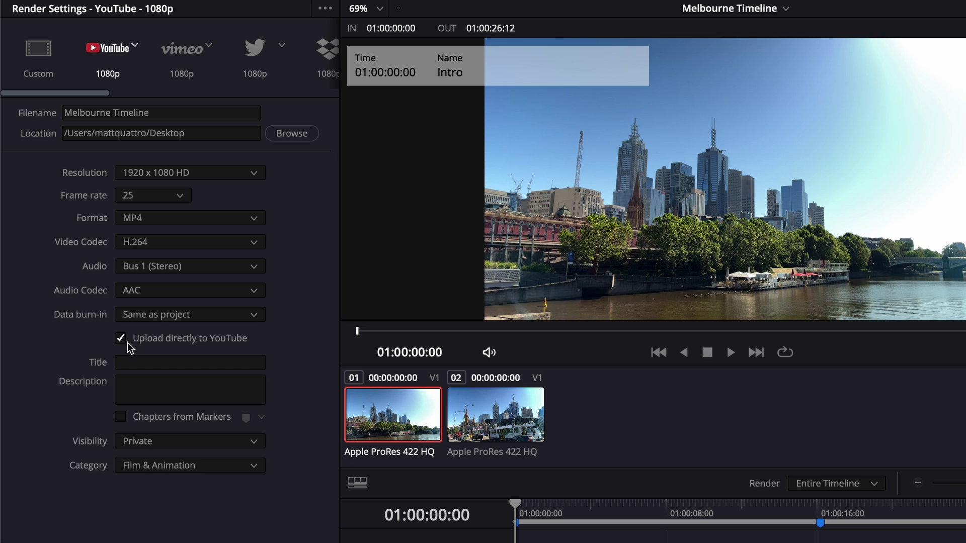
pyautogui.click(122, 338)
pyautogui.click(123, 339)
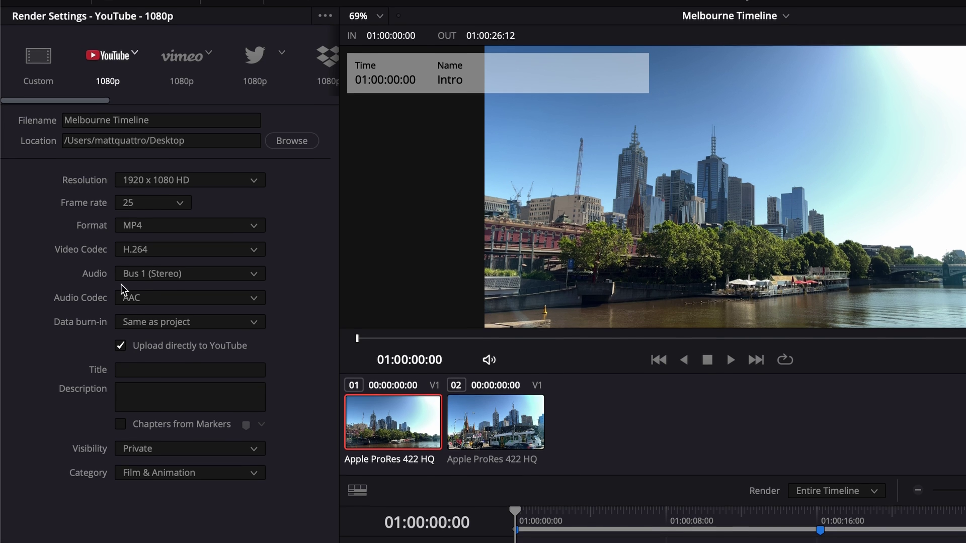
# Check the Internet Accounts section of the Preferences
pyautogui.click(83, 0)
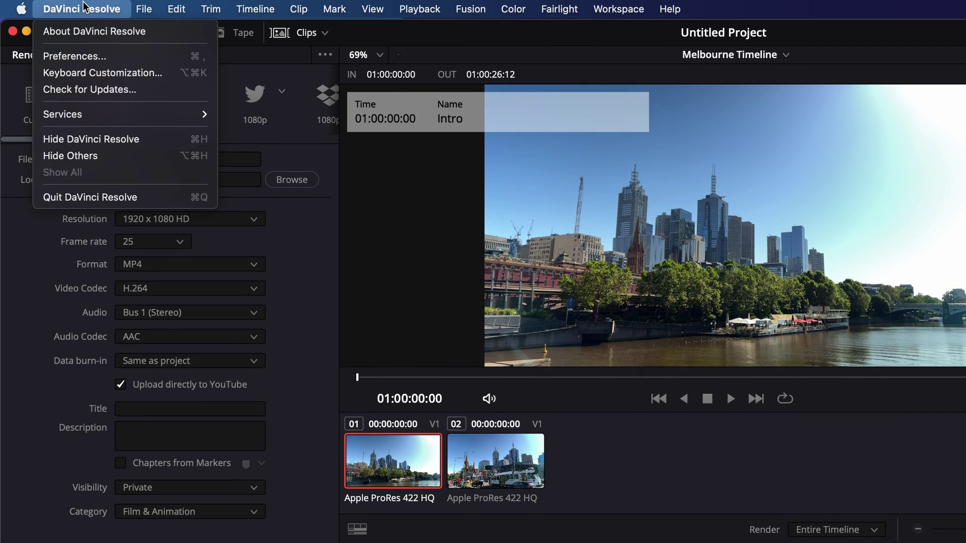
pyautogui.click(86, 57)
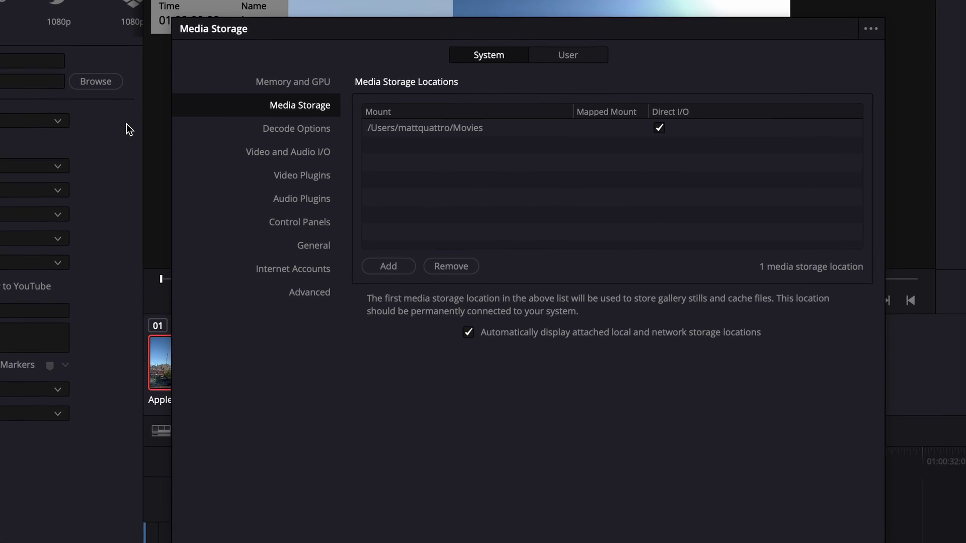
pyautogui.click(285, 253)
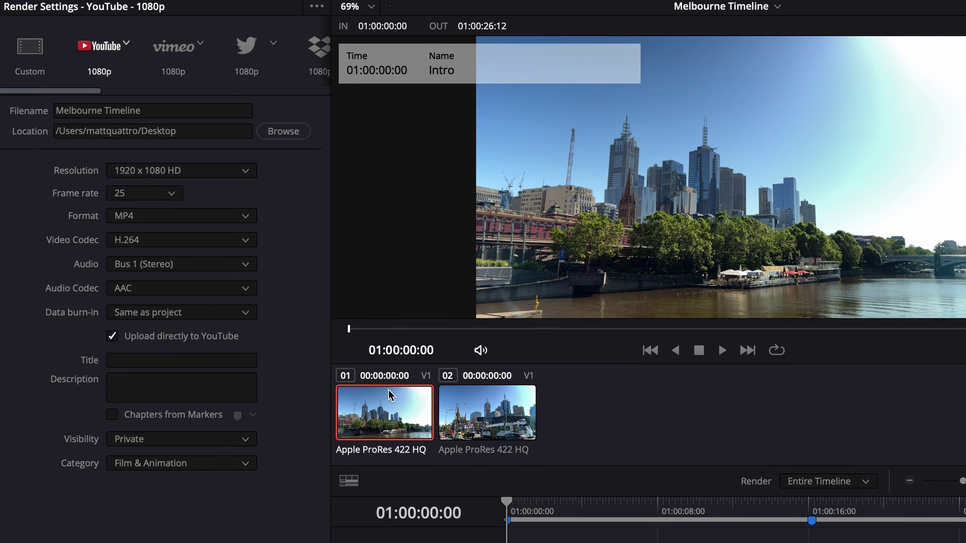
# Fill in the YouTube upload's title and description fields for 'Melbourne Test'
pyautogui.click(184, 362)
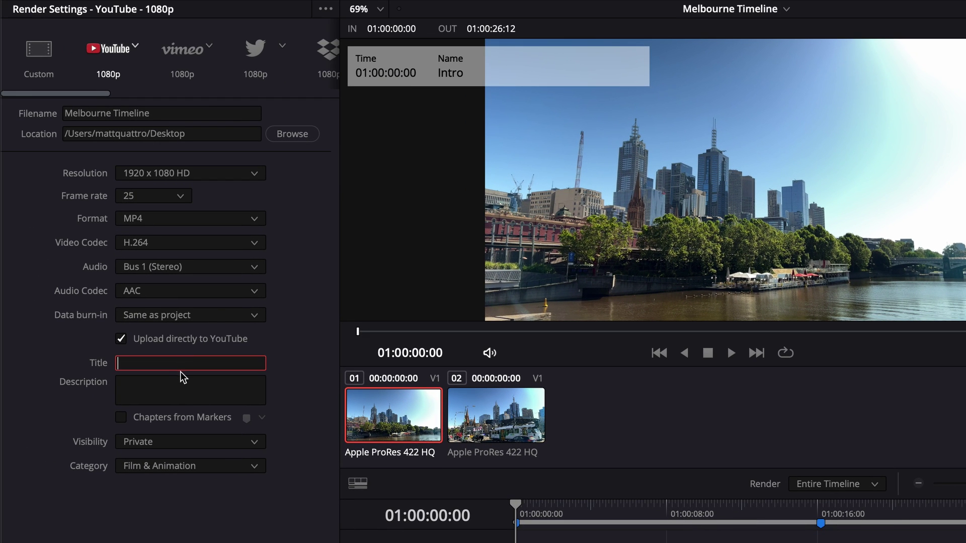
pyautogui.click(181, 378)
pyautogui.click(172, 363)
pyautogui.click(184, 381)
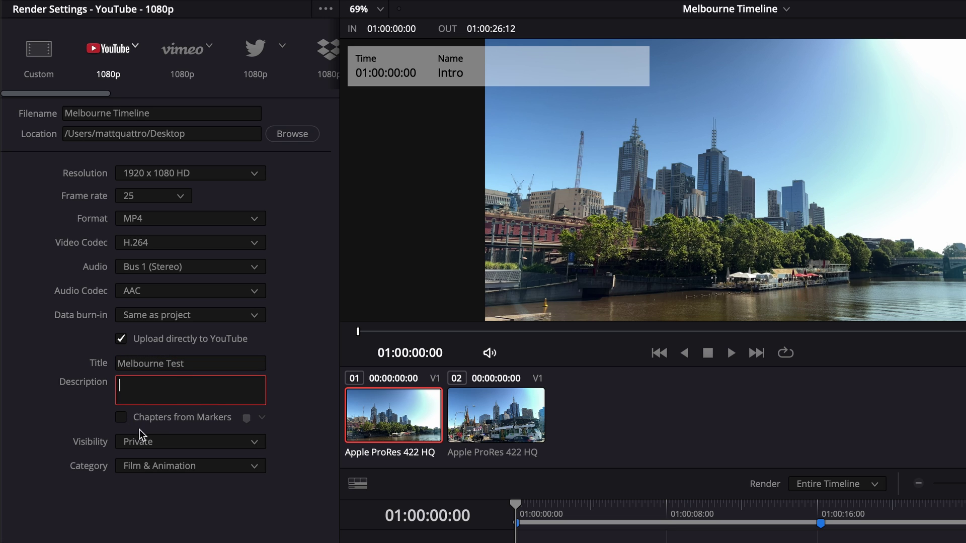
# Enable chapters from Blue markers, add the upload to the render queue and start rendering
pyautogui.click(122, 418)
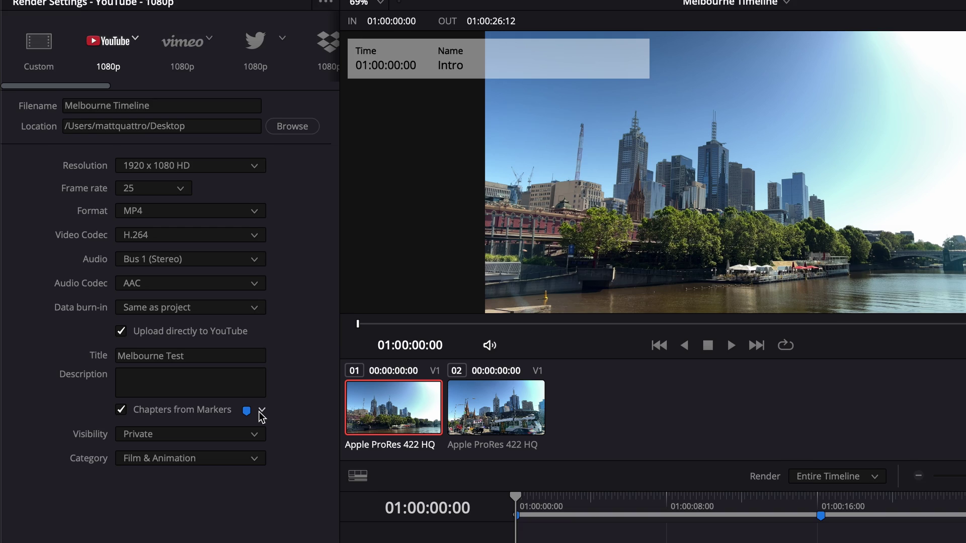
pyautogui.click(261, 418)
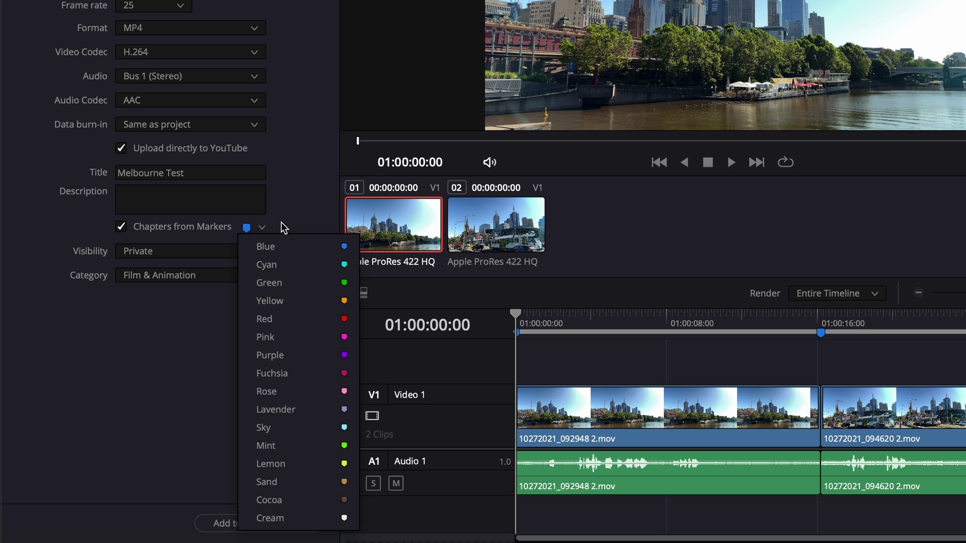
pyautogui.click(281, 222)
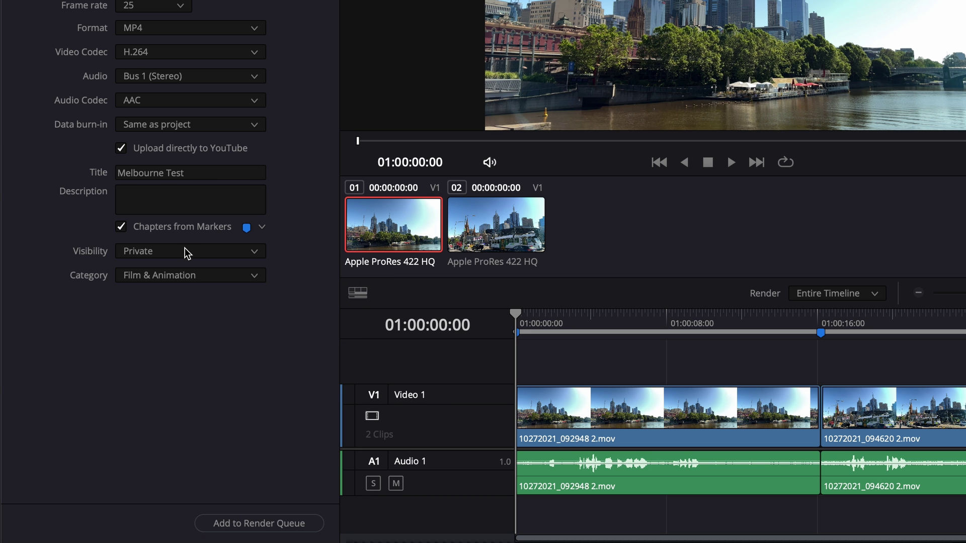
pyautogui.click(273, 524)
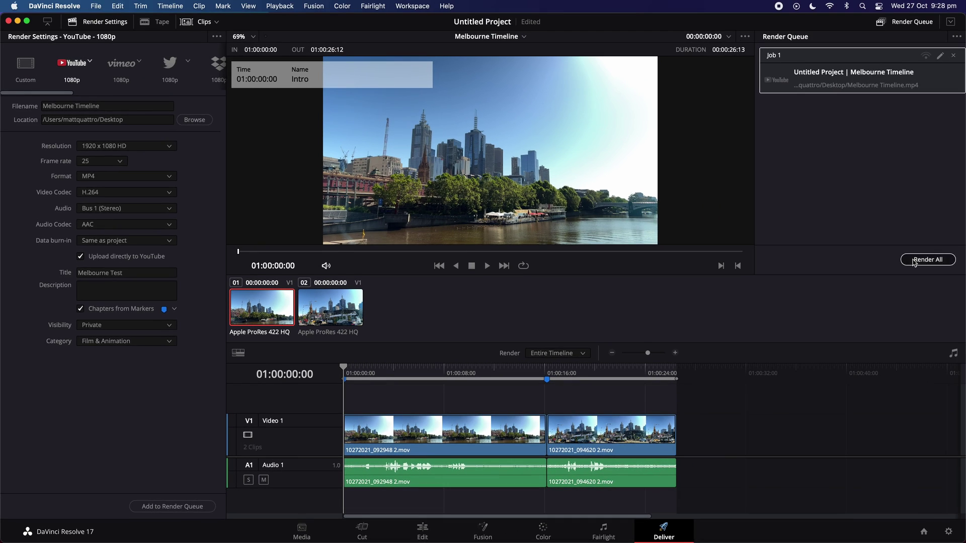
pyautogui.click(912, 261)
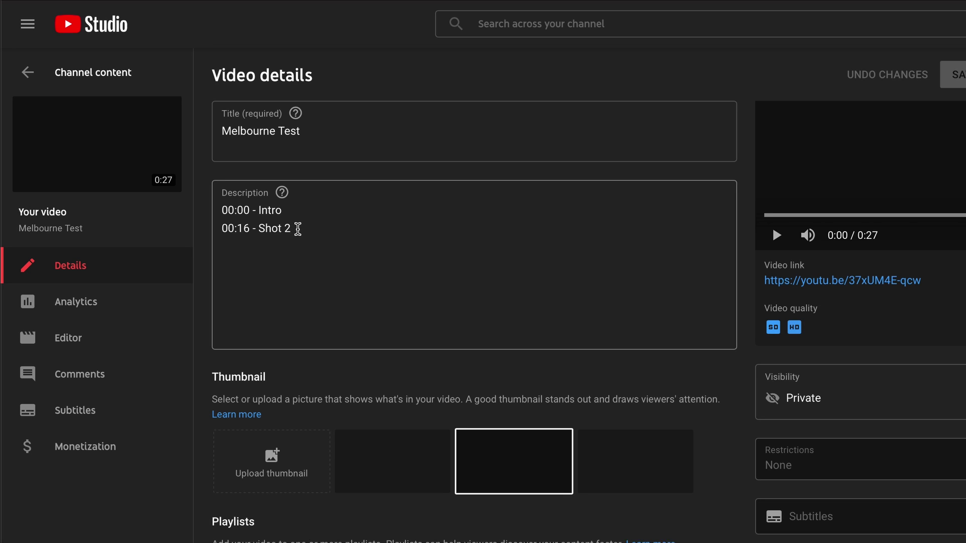
# Highlight the description's chapter timestamps, 00:00 - Intro and 00:16 - Shot 2
pyautogui.moveTo(297, 229); pyautogui.dragTo(219, 209)
pyautogui.click(291, 226)
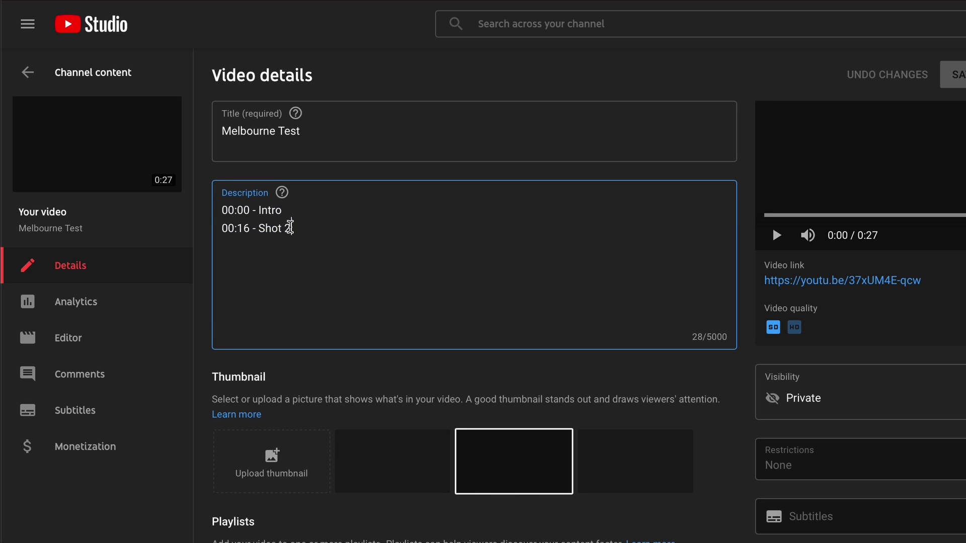
pyautogui.moveTo(222, 209); pyautogui.dragTo(300, 226)
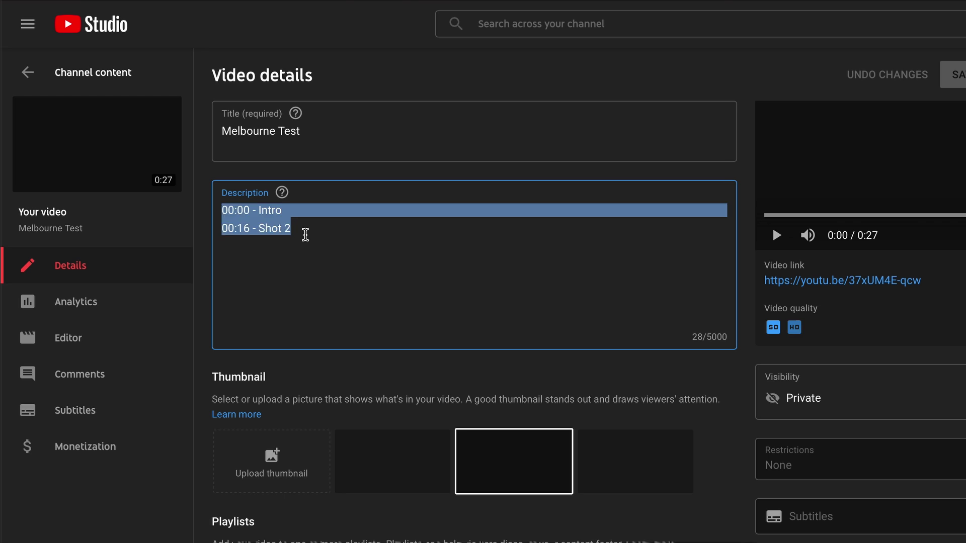
pyautogui.click(306, 233)
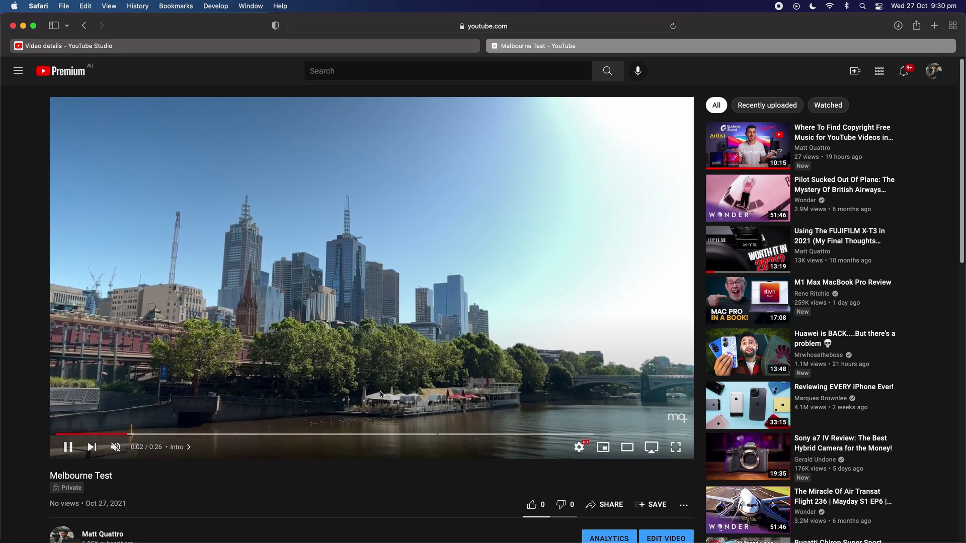
# Open the video's chapters, jump to Shot 2 at 0:16, and pause there
pyautogui.click(177, 447)
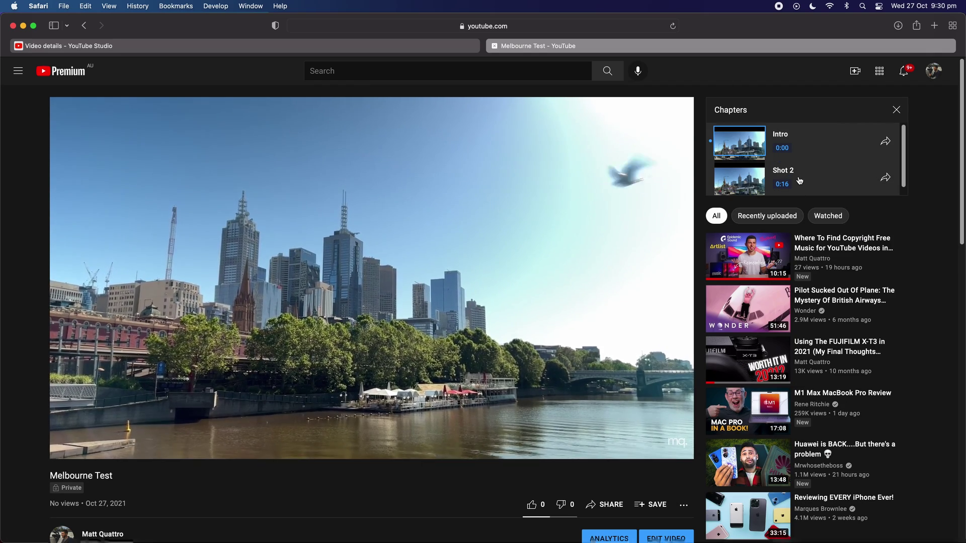
pyautogui.click(800, 181)
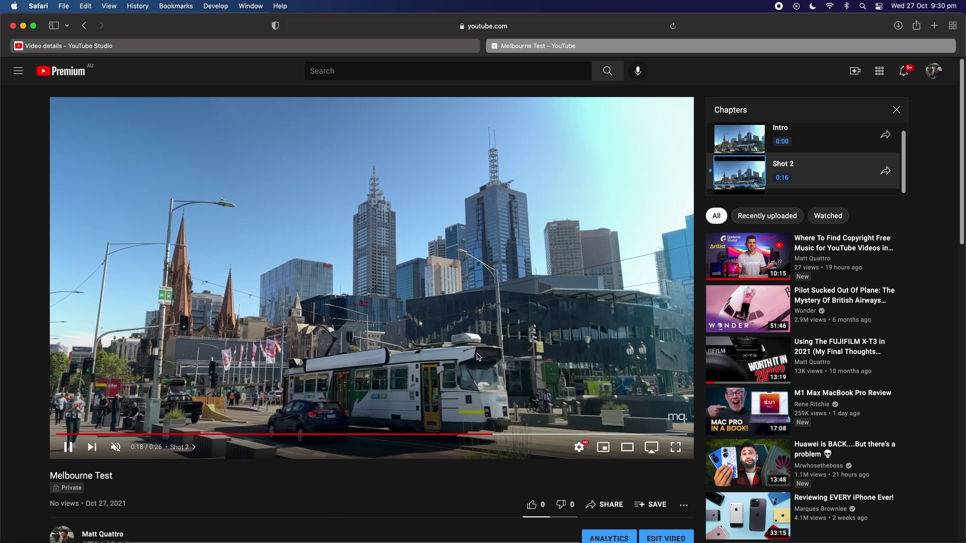
pyautogui.click(486, 318)
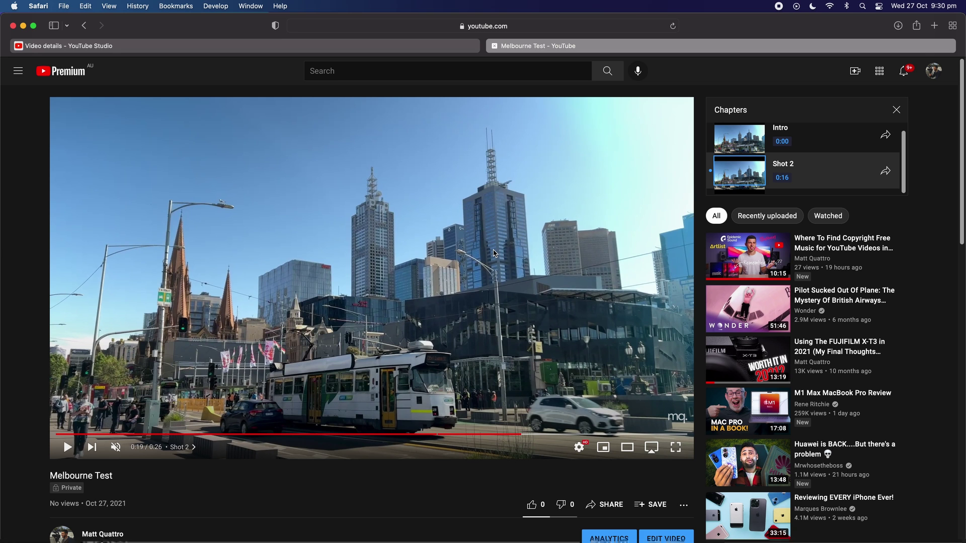
# Back in Resolve, name the custom MP4 render 'Melbourne Test-2', queue it and render all
pyautogui.moveTo(523, 526)
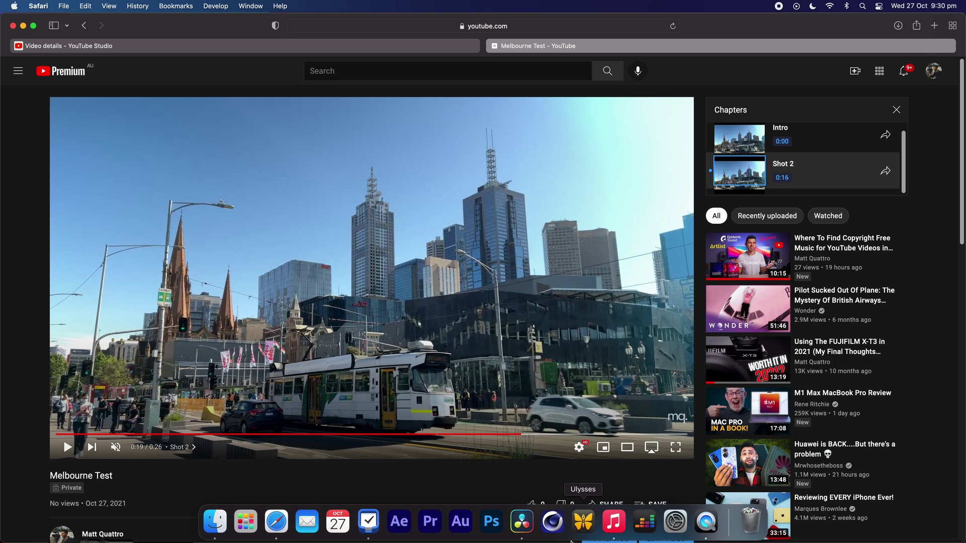
pyautogui.click(520, 524)
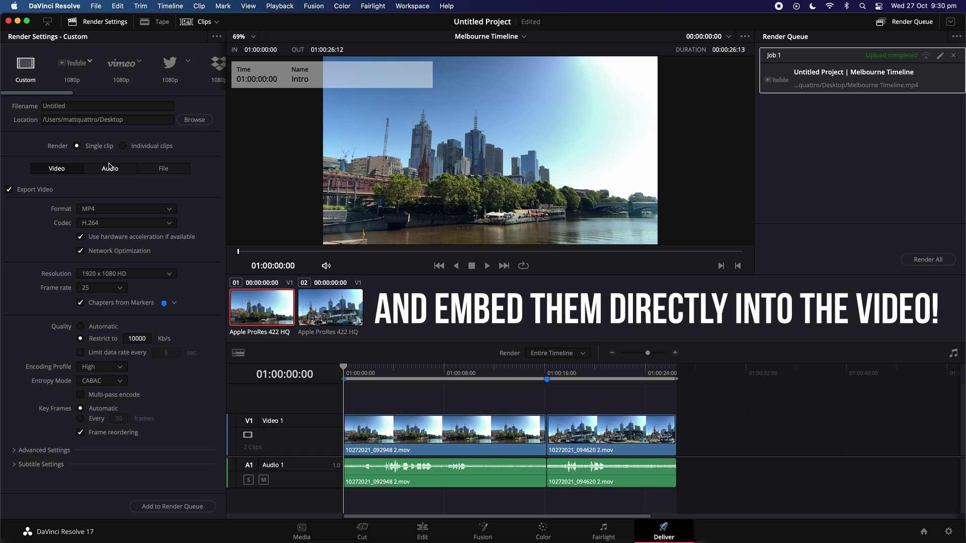
pyautogui.click(45, 103)
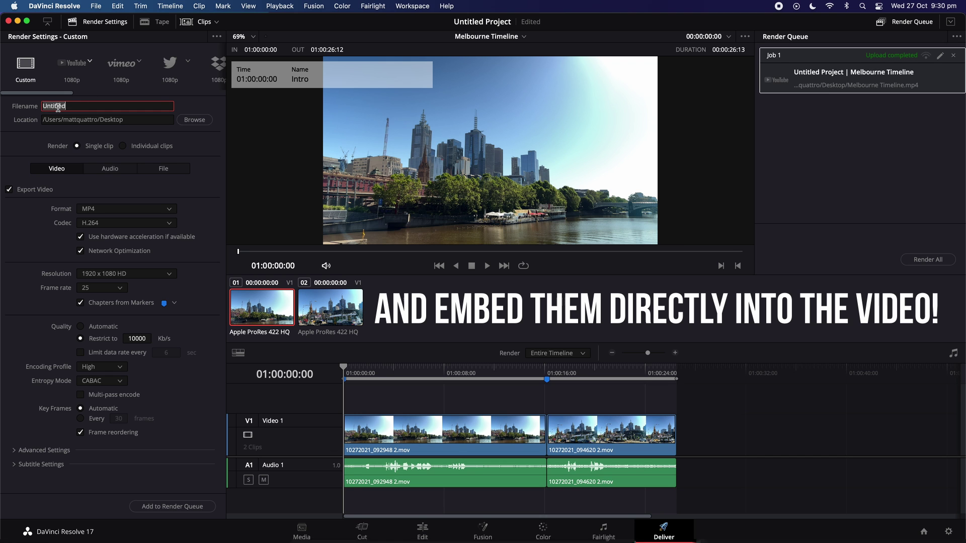
pyautogui.write('Melbourne Test-2')
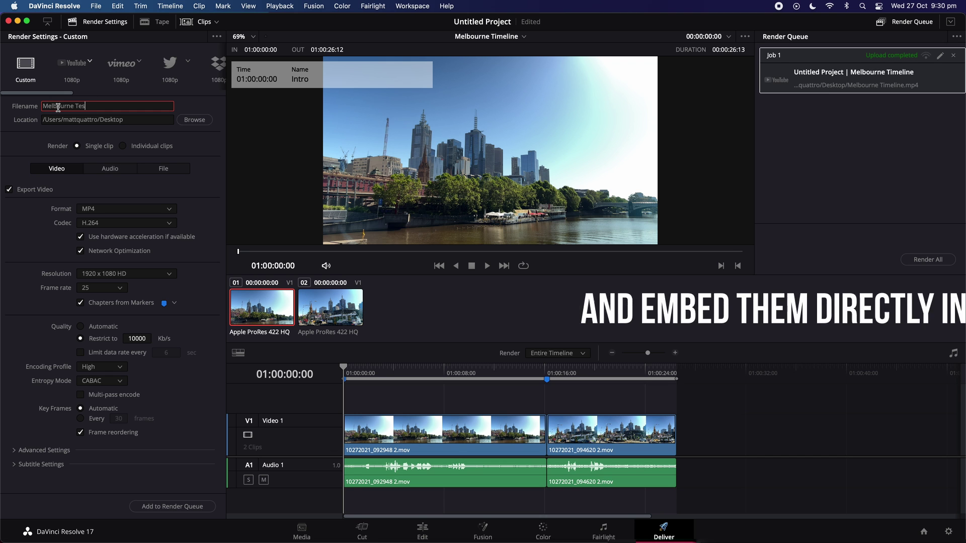
pyautogui.click(172, 506)
pyautogui.click(927, 259)
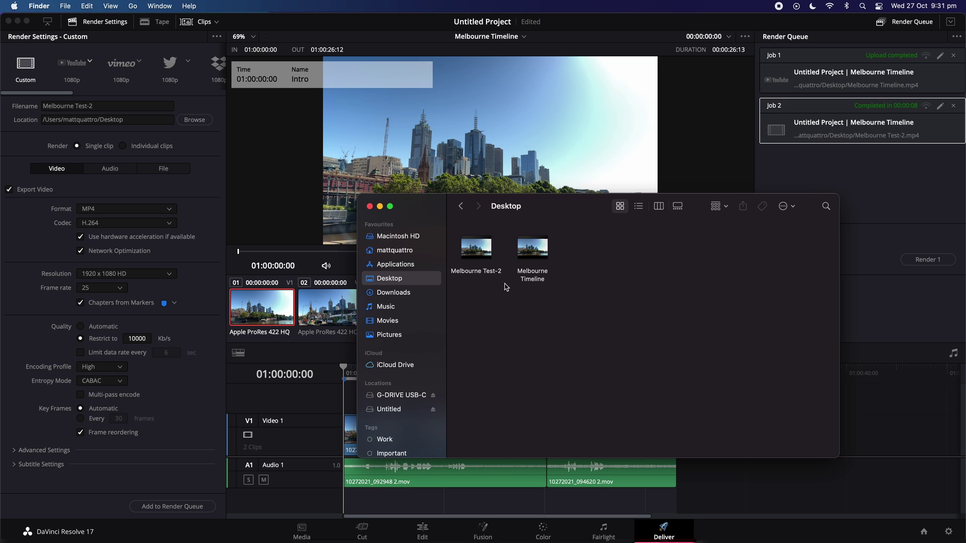
# Open the Desktop file Melbourne Test-2 with QuickTime Player
pyautogui.click(476, 266)
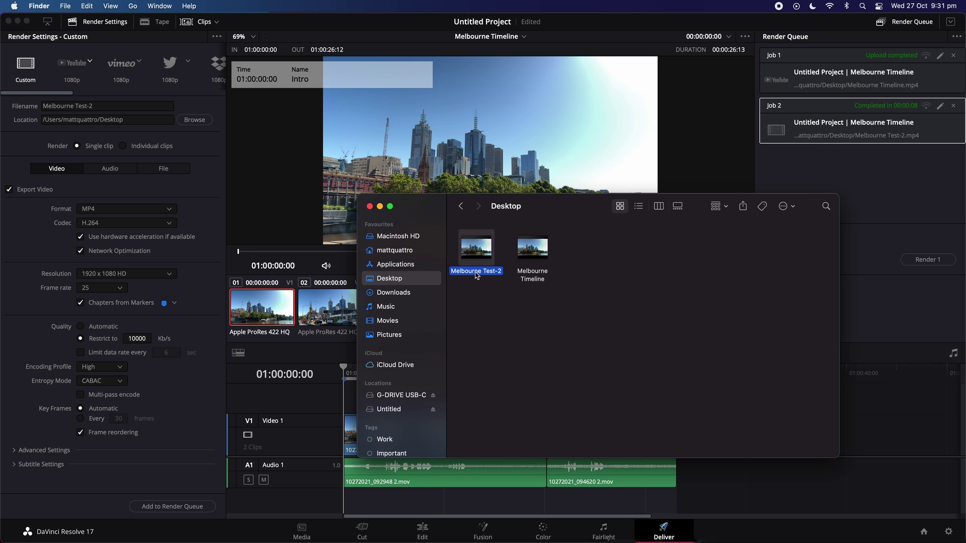
pyautogui.rightClick(476, 275)
pyautogui.moveTo(534, 289)
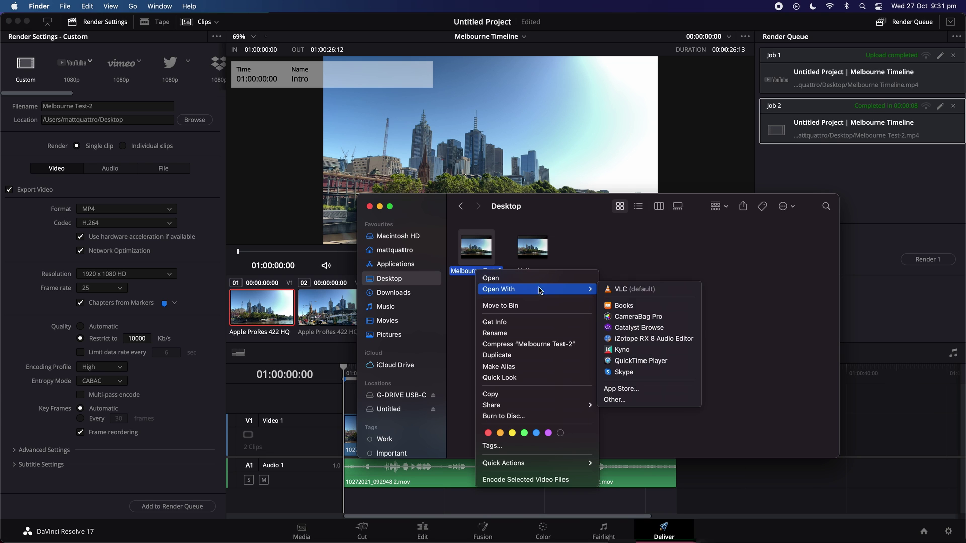
pyautogui.click(629, 361)
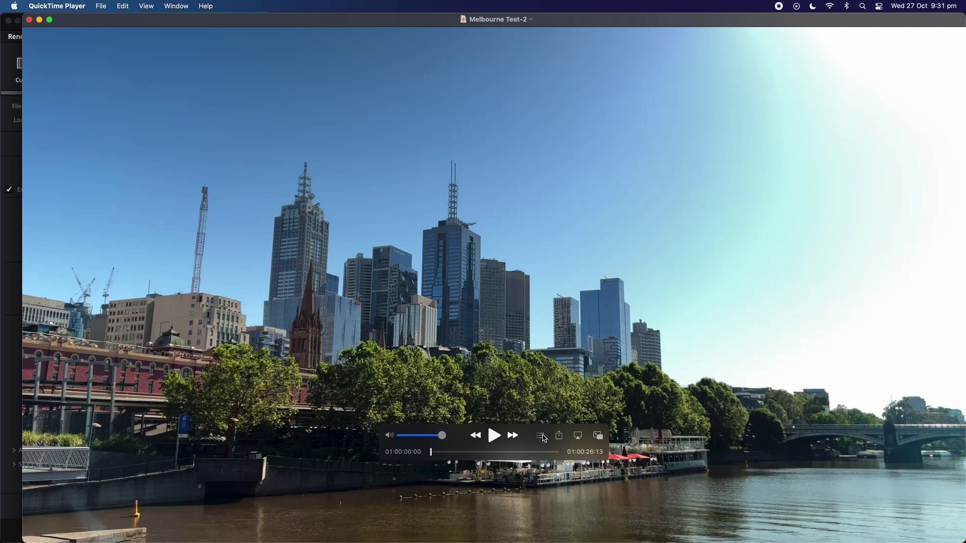
# Show the embedded chapter list: Intro at 00:00 and Shot 2 at 00:16
pyautogui.click(541, 436)
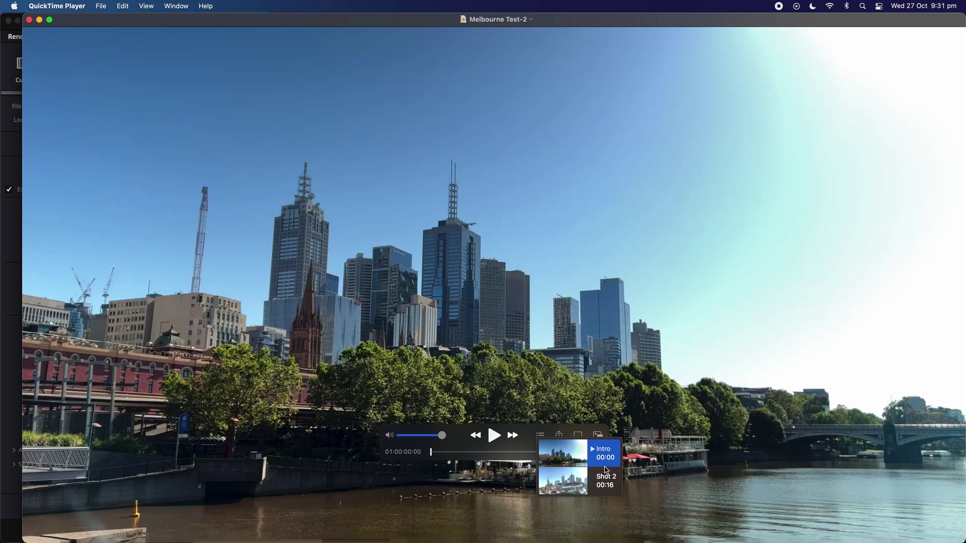